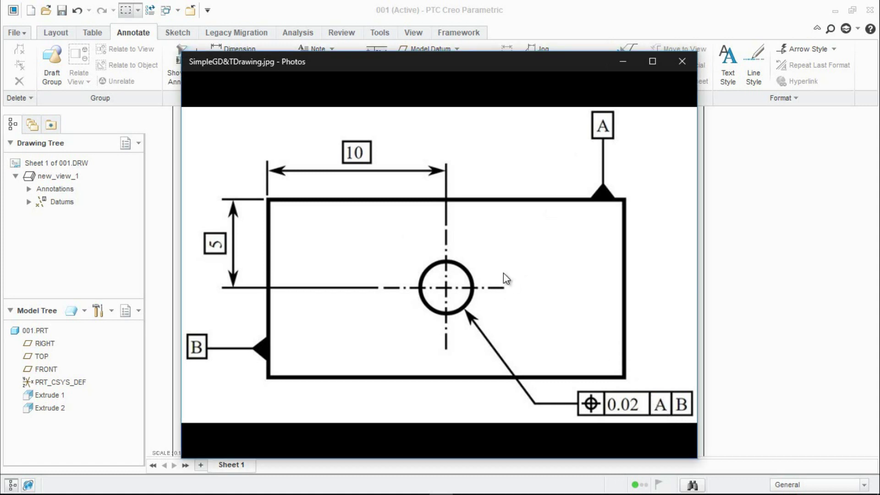
Step: Hide the reference photo, switch from the drawing to the part 001.PRT, and orbit it
click(621, 64)
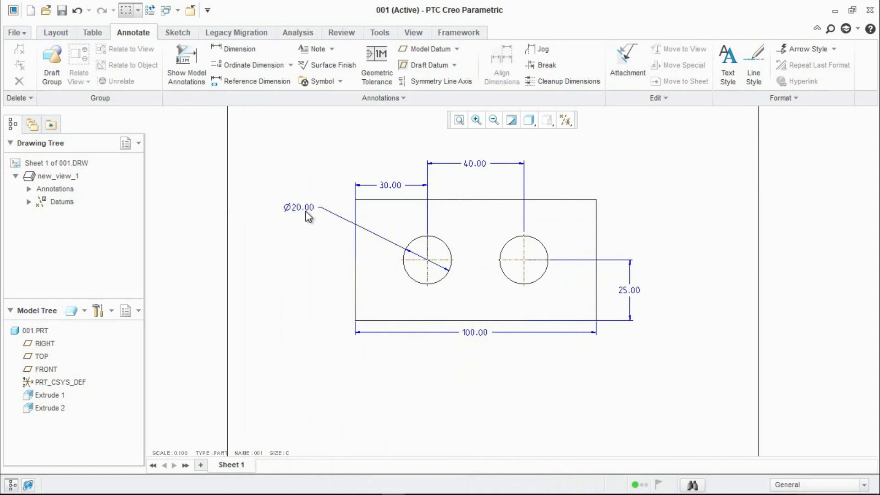
middle_drag(560, 249, 540, 252)
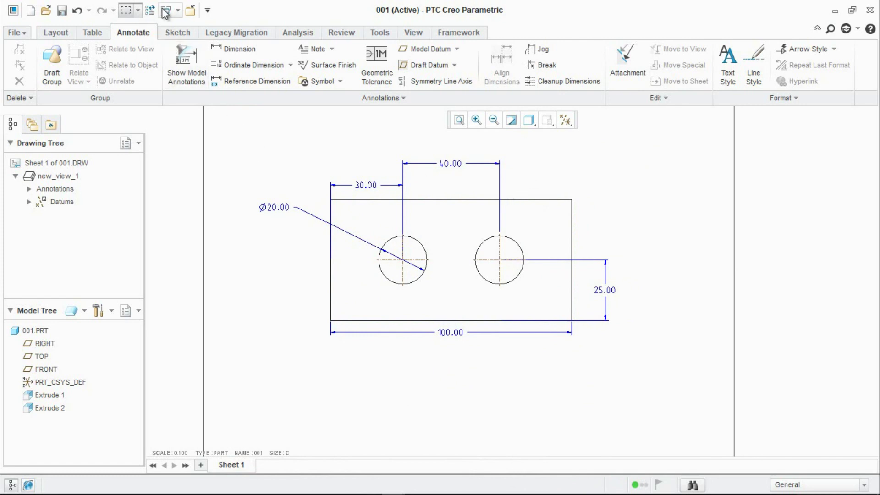
click(178, 12)
click(198, 26)
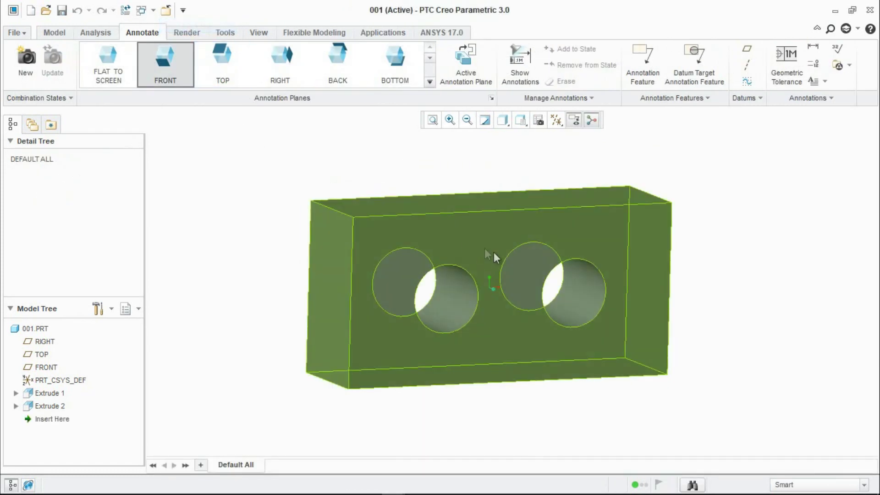
mouse_move(470, 277)
middle_down()
mouse_move(497, 269)
mouse_move(459, 243)
middle_up()
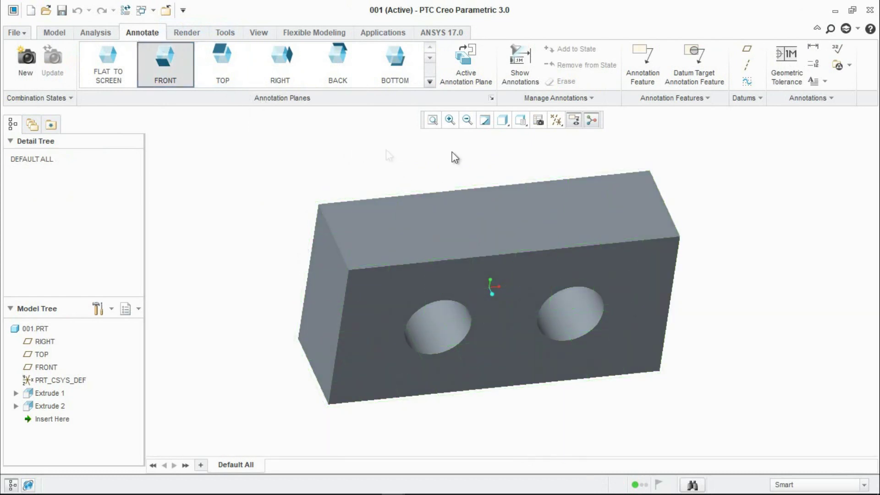
Step: Create datum tag A on the plate's top face as annotation feature AE_SET_DATUM_TAG_A
click(700, 71)
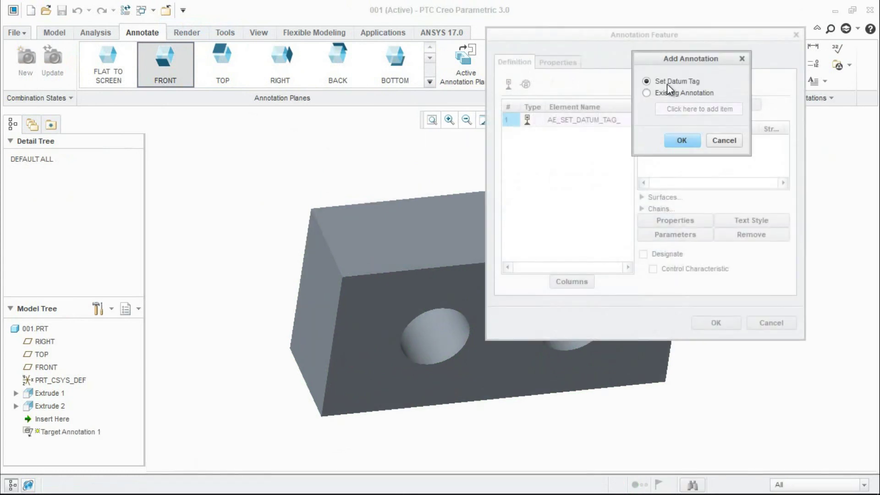
click(680, 143)
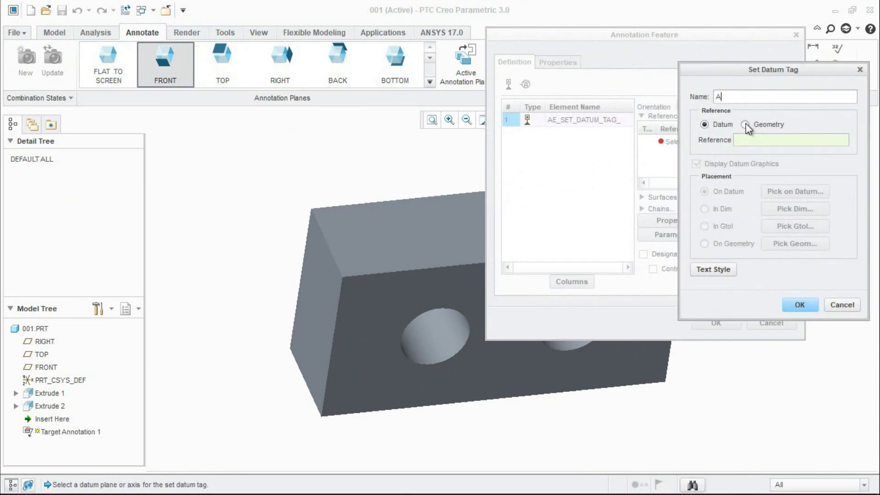
click(744, 126)
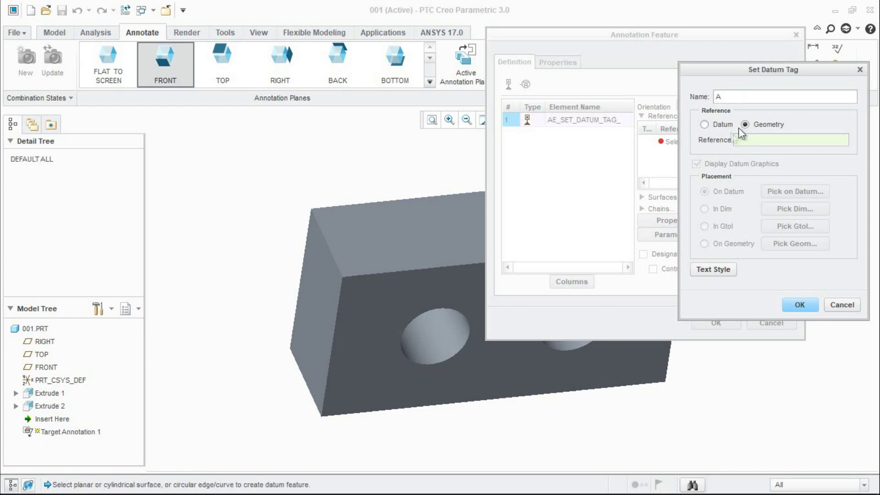
click(422, 229)
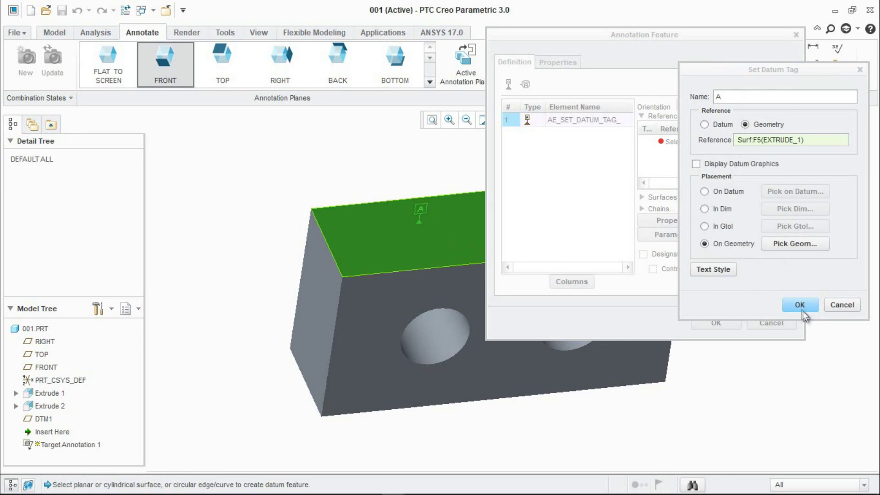
click(799, 304)
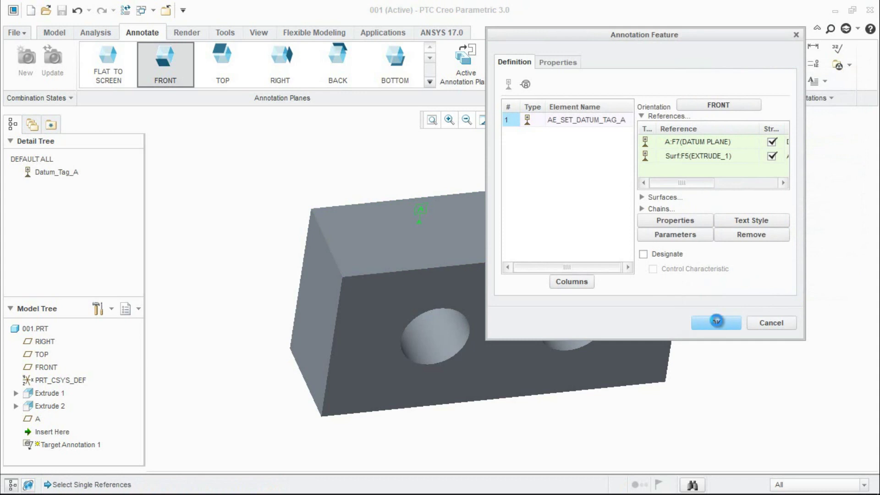
click(715, 323)
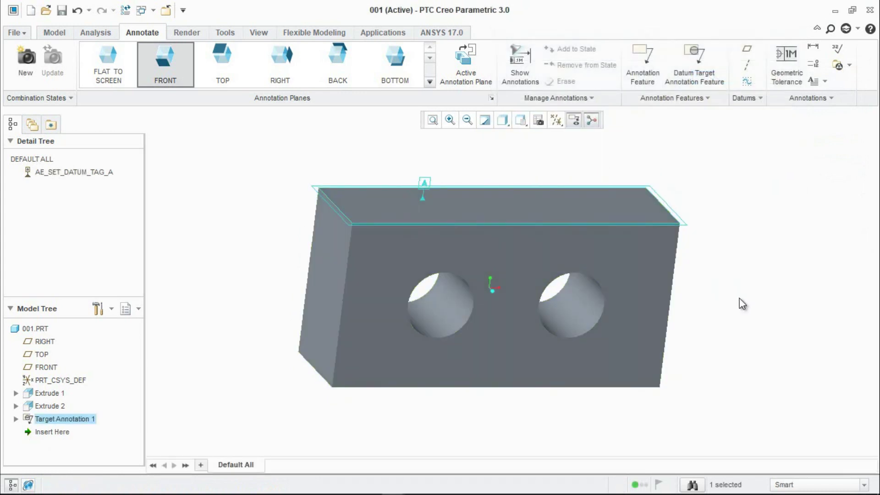
click(739, 304)
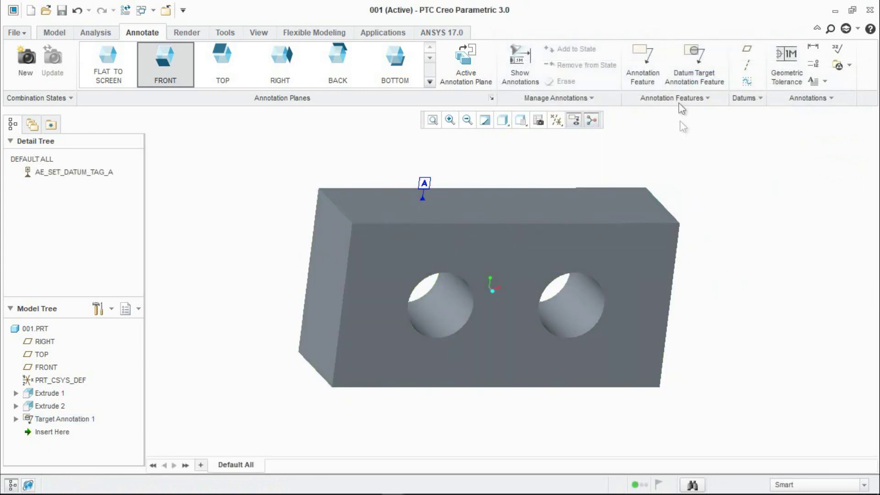
Step: Create datum tag B on the plate's left end face as AE_SET_DATUM_TAG_B
click(691, 76)
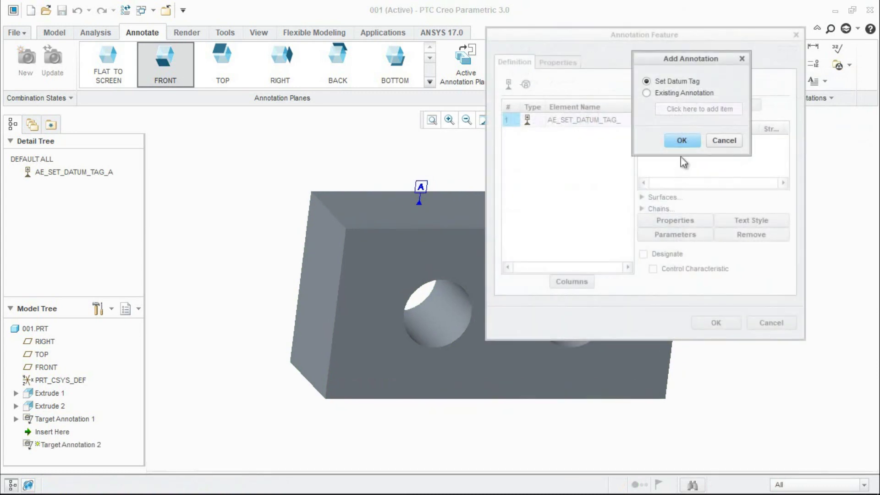
click(681, 141)
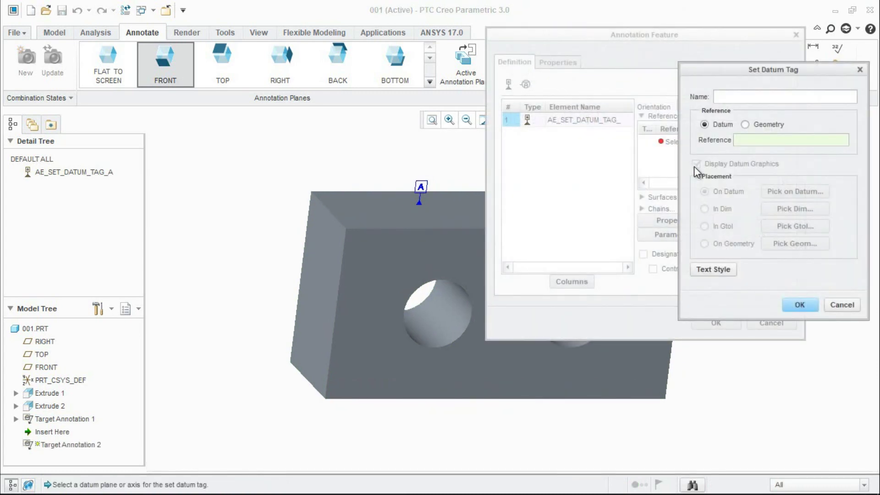
click(745, 125)
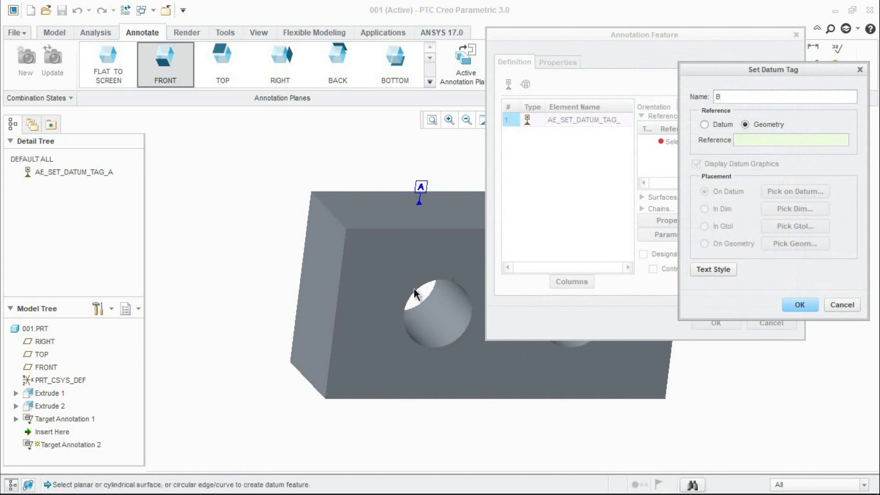
click(336, 289)
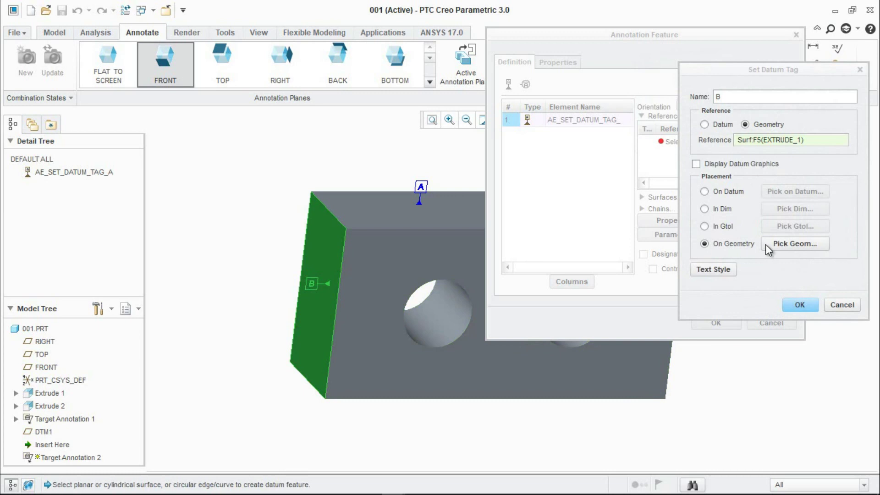
click(797, 305)
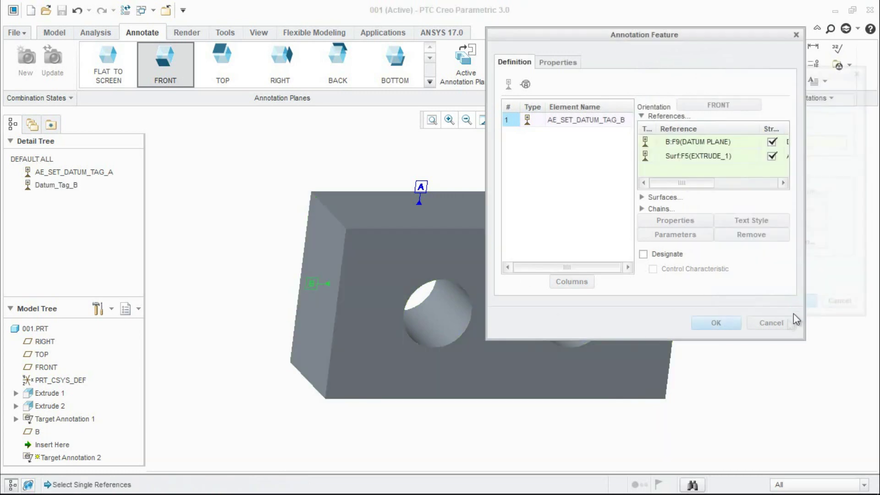
click(718, 323)
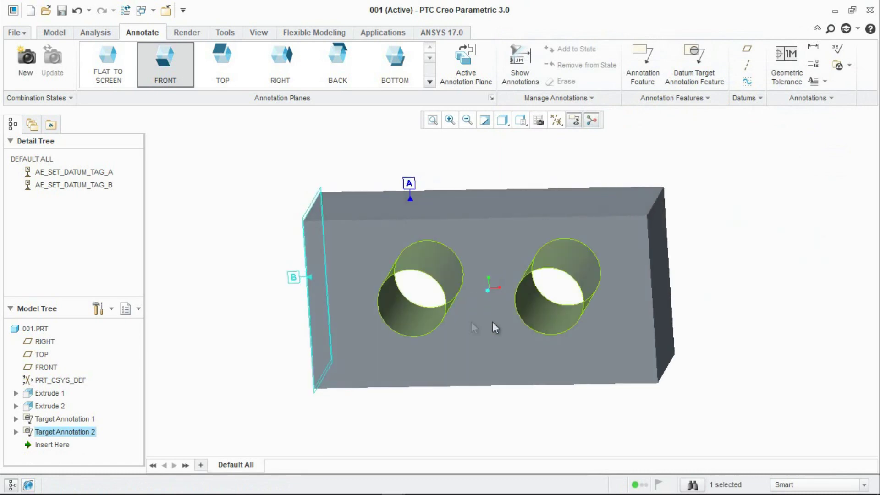
click(252, 294)
mouse_move(324, 310)
middle_down()
mouse_move(346, 320)
mouse_move(246, 287)
middle_up()
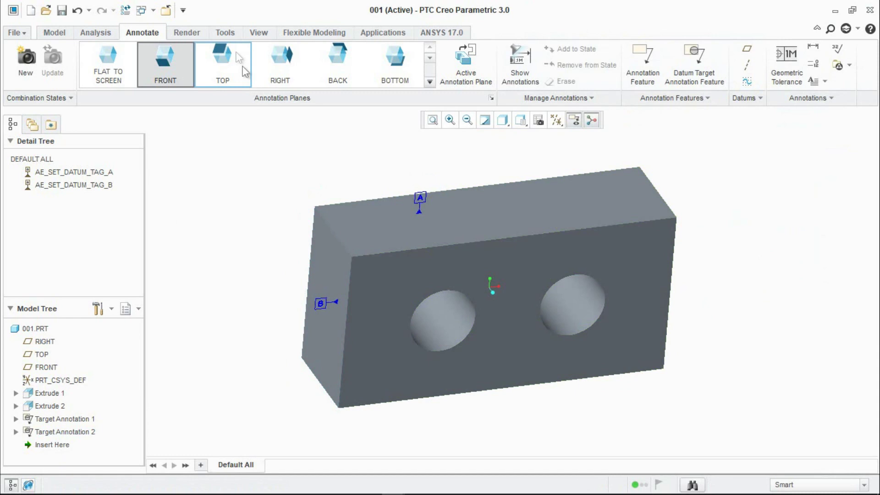
Step: Back in drawing 001.DRW, start a new position-type geometric tolerance
click(142, 10)
click(173, 40)
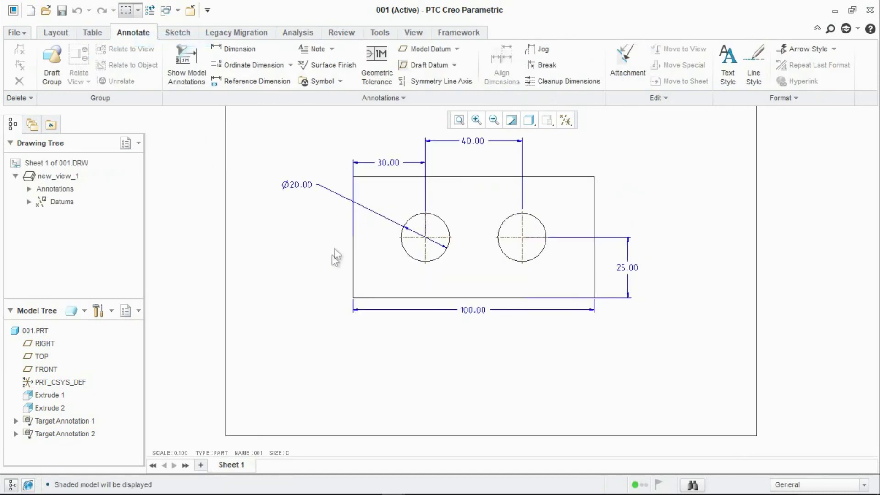
click(371, 63)
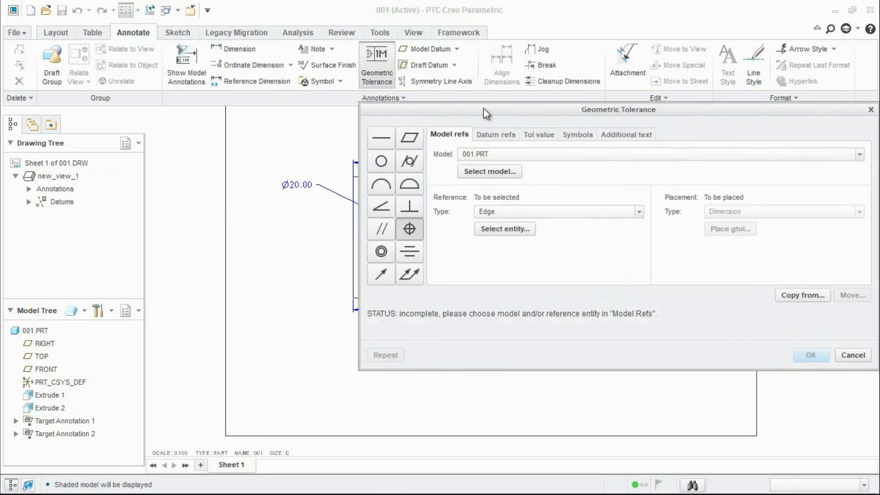
drag(484, 109, 570, 116)
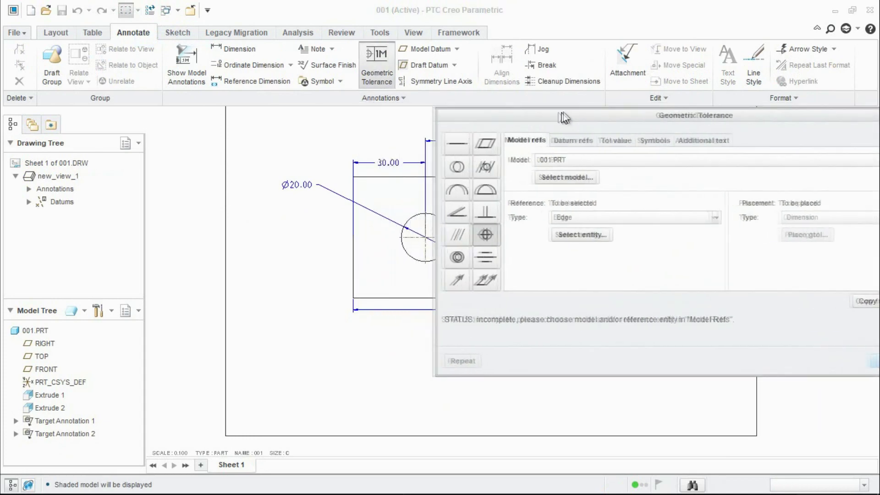
click(489, 235)
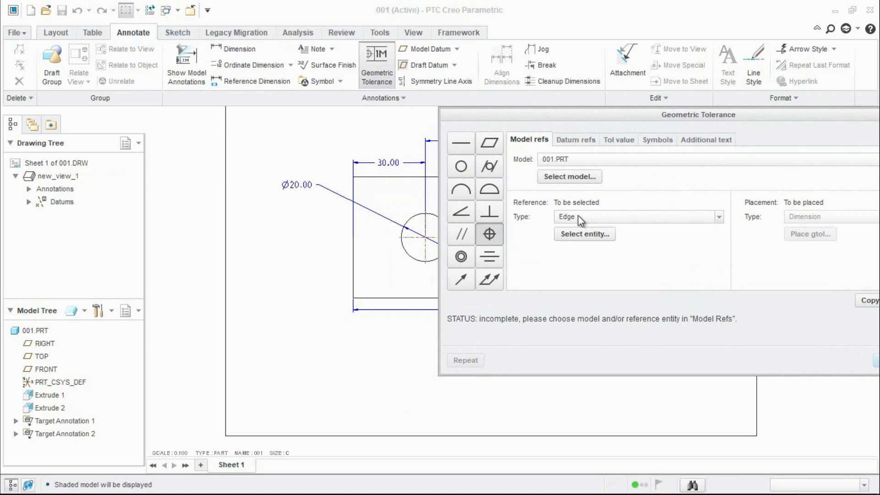
Step: Use a feature reference and pick the hole as the toleranced feature
click(602, 217)
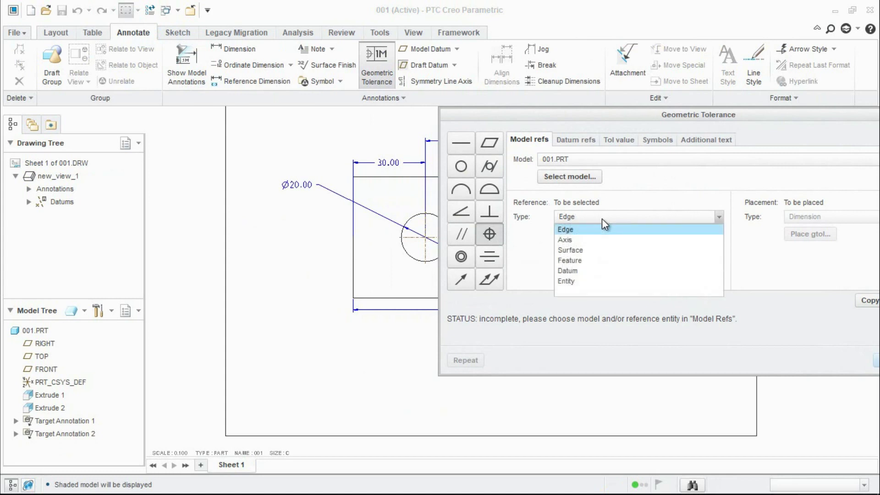
click(603, 260)
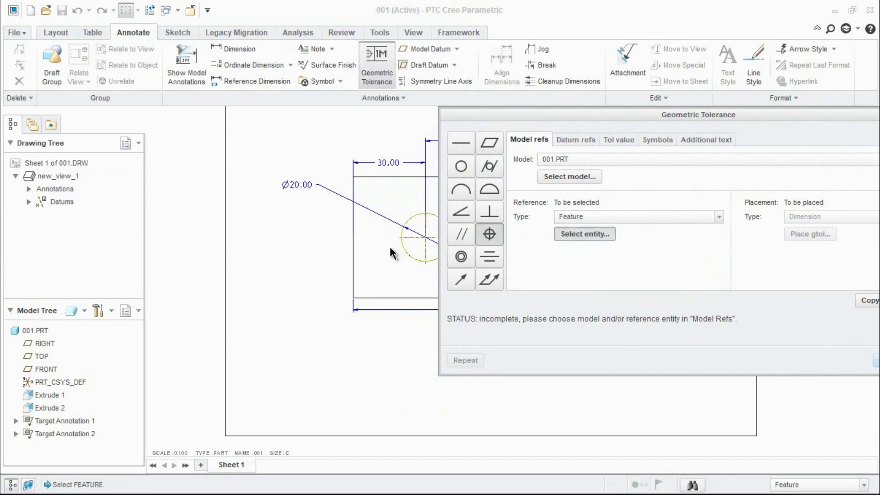
middle_drag(389, 245, 251, 237)
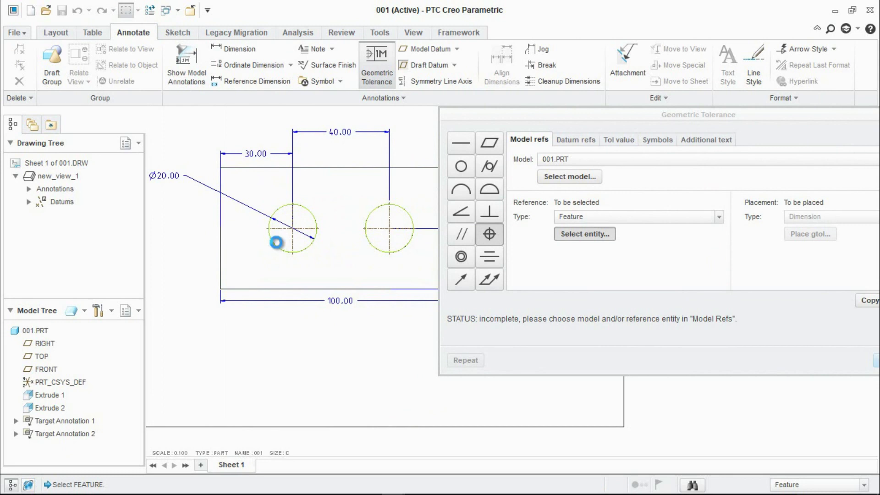
click(276, 243)
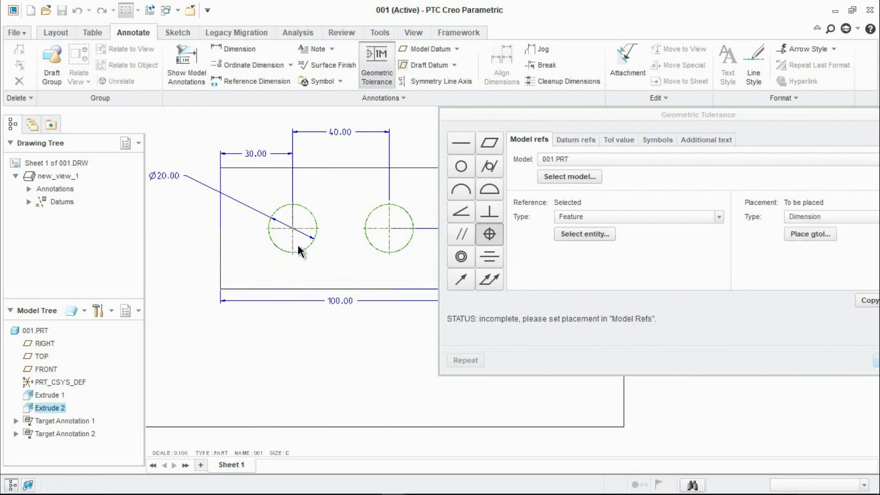
Step: Place the tolerance frame on the Ø20.00 diameter dimension and bring up datum references
click(814, 217)
click(814, 229)
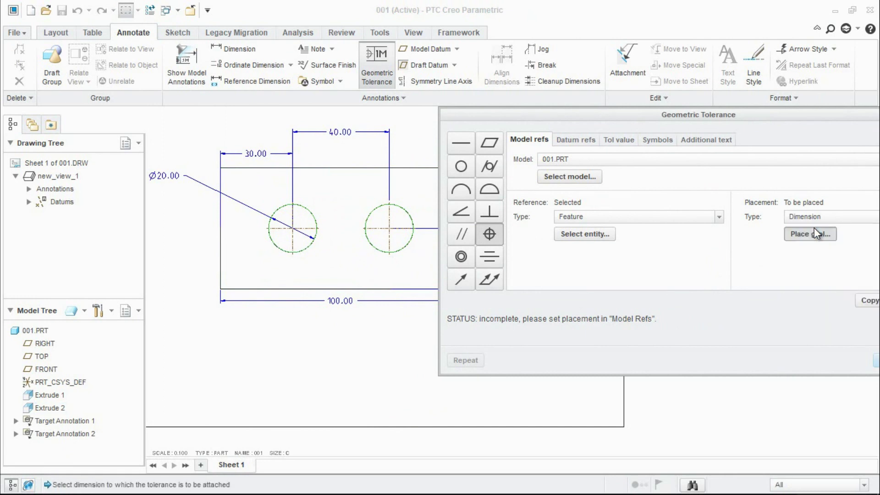
click(167, 180)
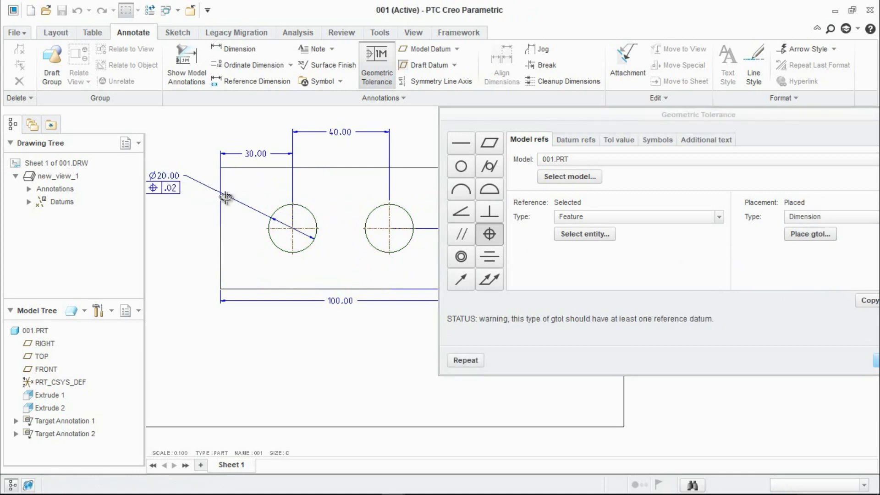
middle_drag(226, 197, 305, 216)
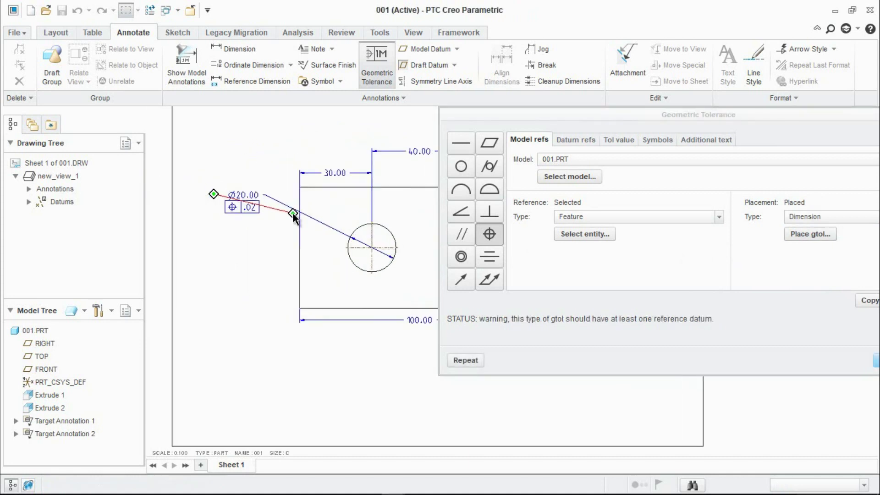
click(573, 146)
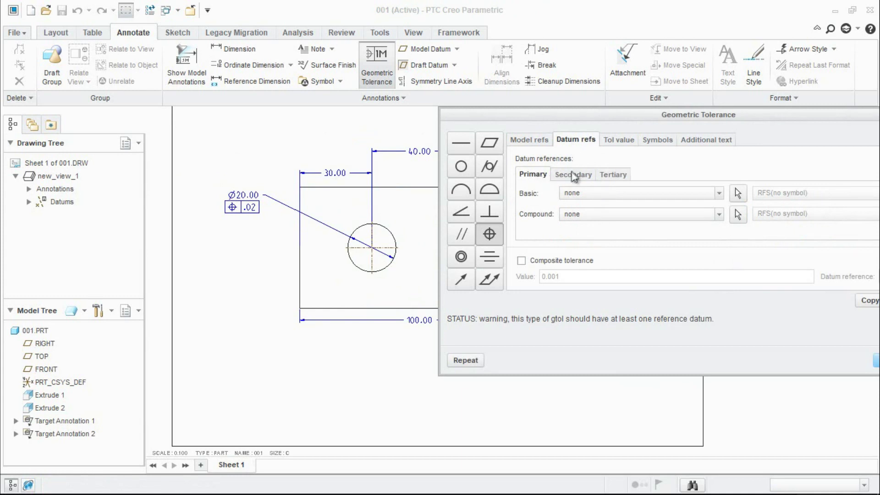
Step: Compare against the reference GD&T drawing image in Photos, then return to Creo
mouse_move(468, 493)
click(415, 486)
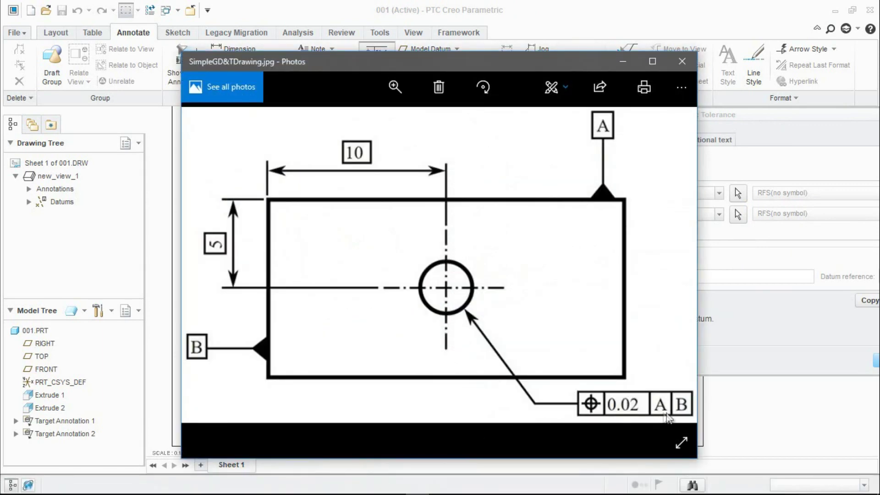
click(619, 62)
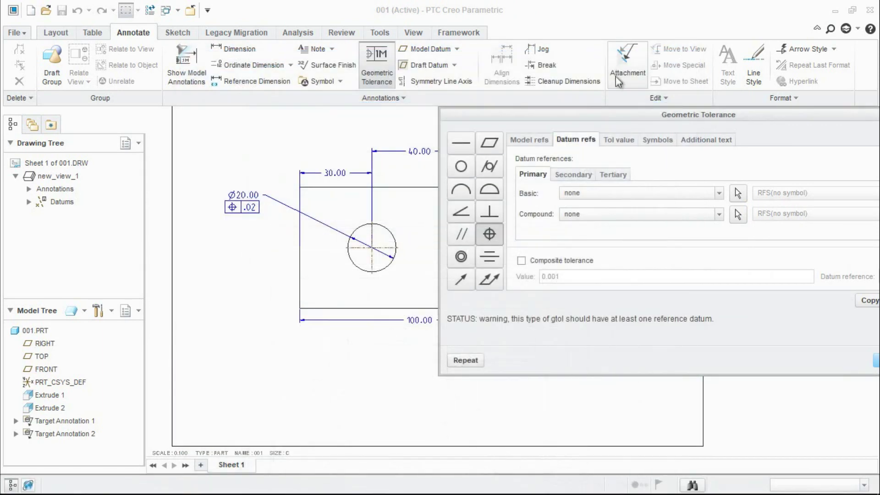
Step: Set datum A as primary and datum B as secondary reference
click(591, 194)
click(586, 215)
click(573, 175)
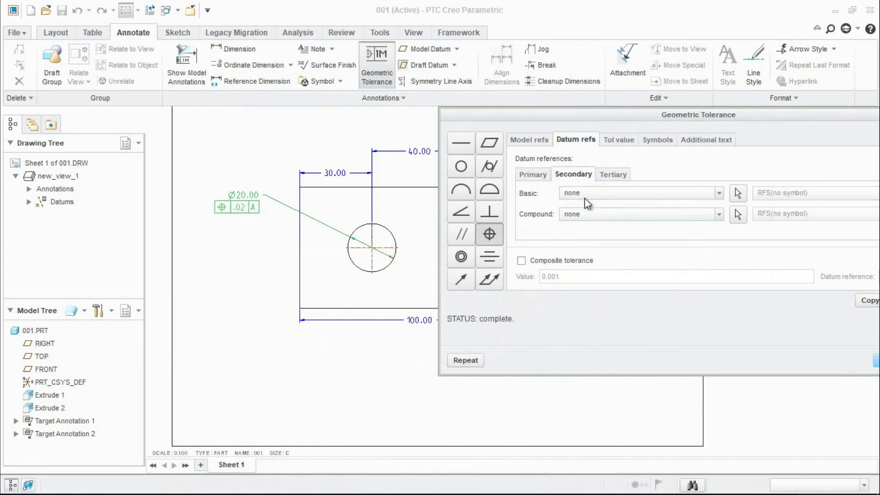
click(584, 197)
click(583, 226)
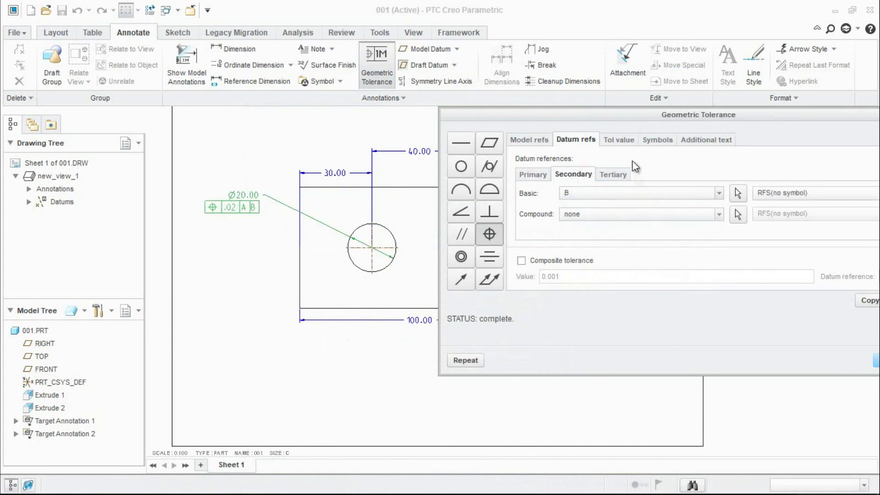
Step: Check the .02 tolerance value, symbol and additional text settings against the reference image
click(623, 139)
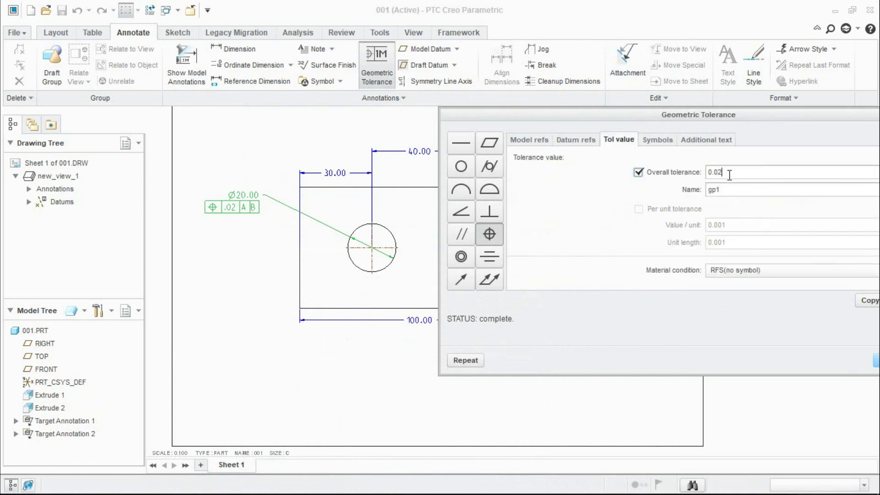
drag(653, 111, 549, 102)
click(557, 130)
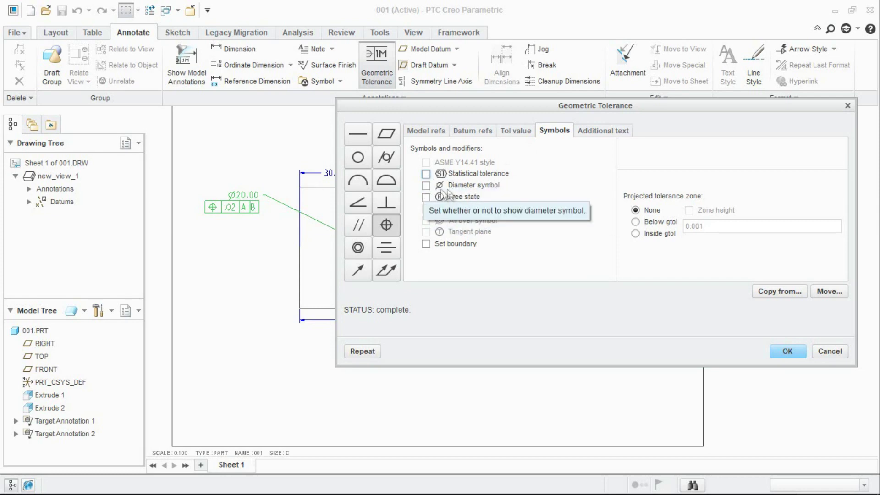
click(417, 490)
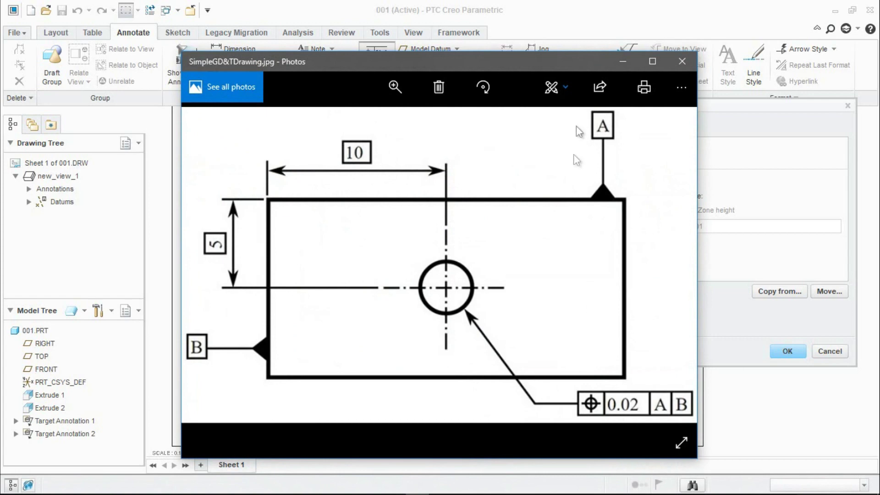
click(622, 61)
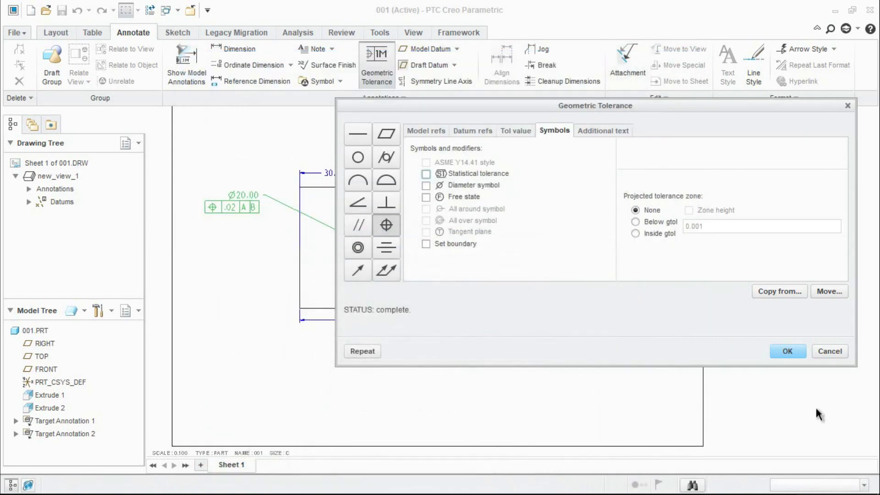
click(607, 129)
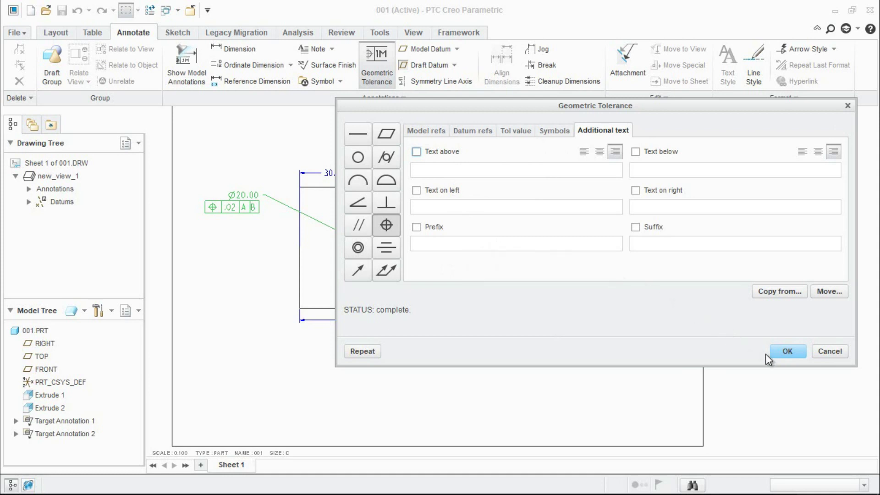
click(780, 351)
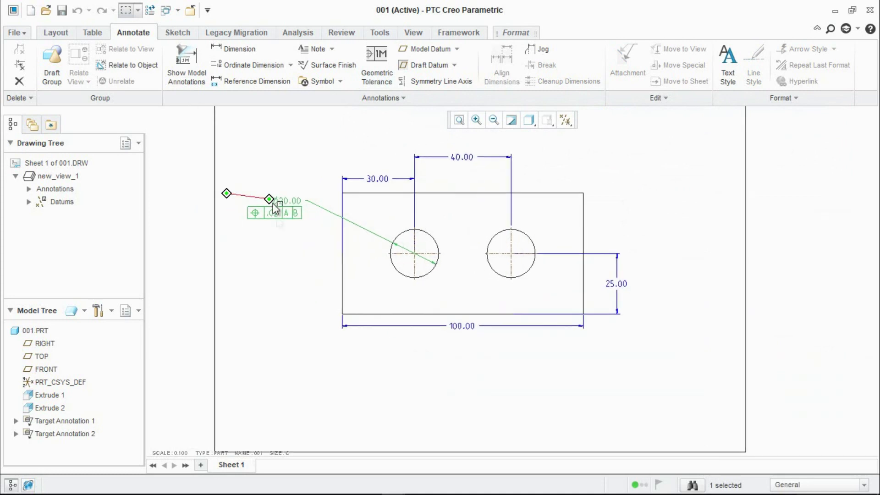
scroll(281, 208, up, 3)
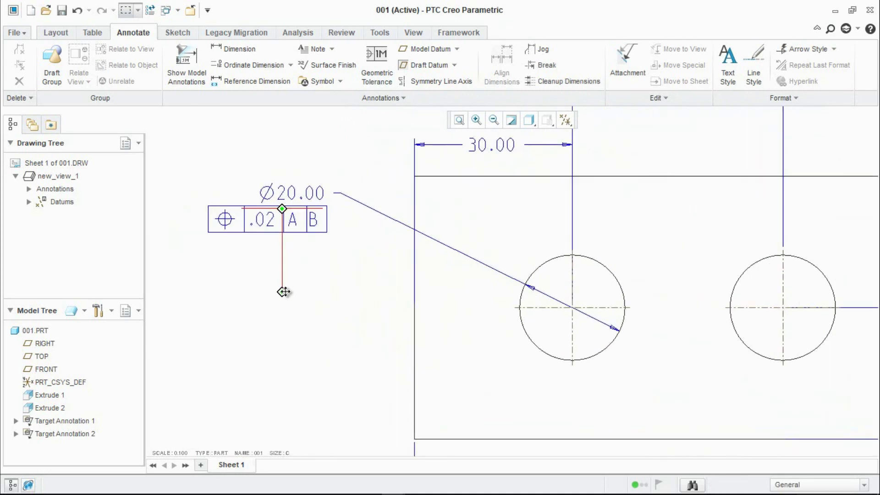
click(300, 271)
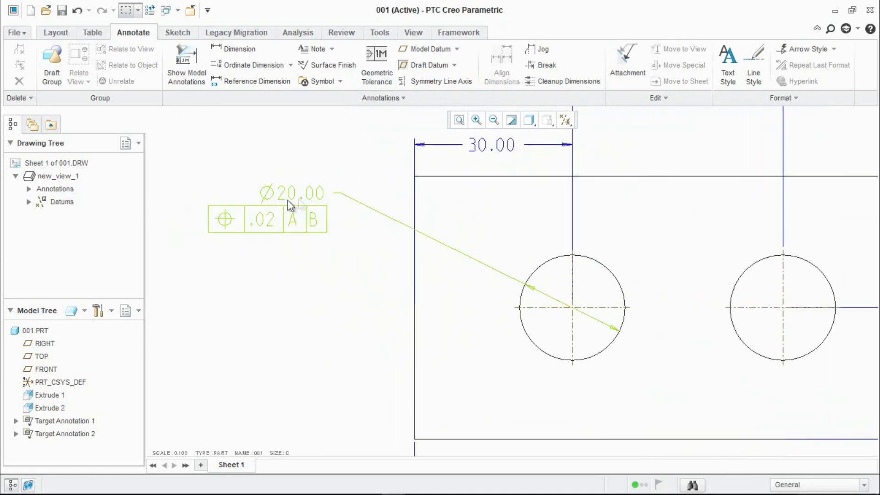
scroll(432, 364, down, 5)
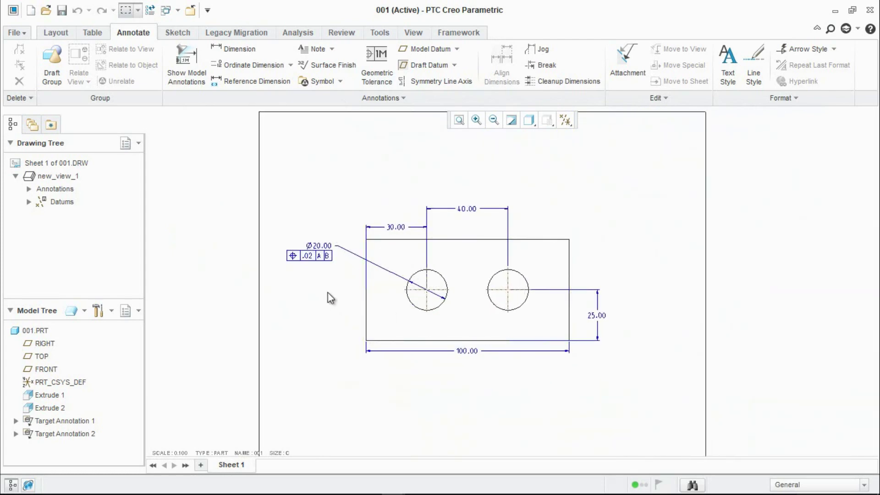
scroll(320, 269, up, 4)
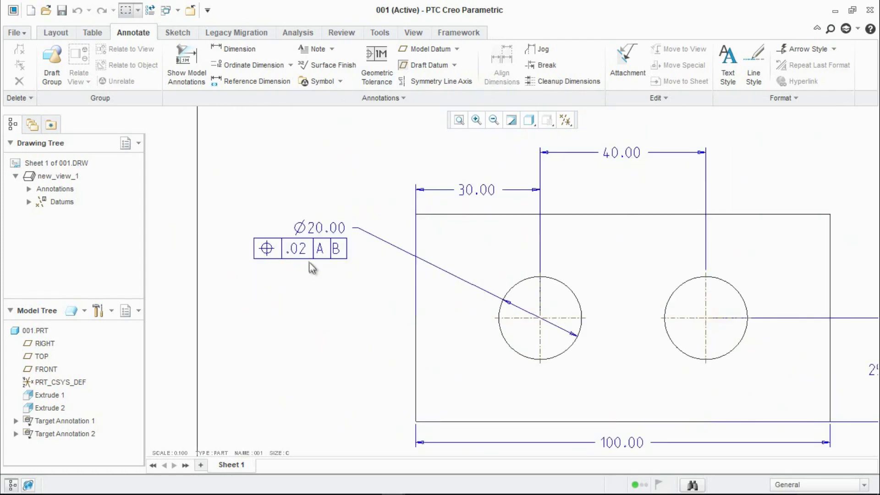
right_click(305, 252)
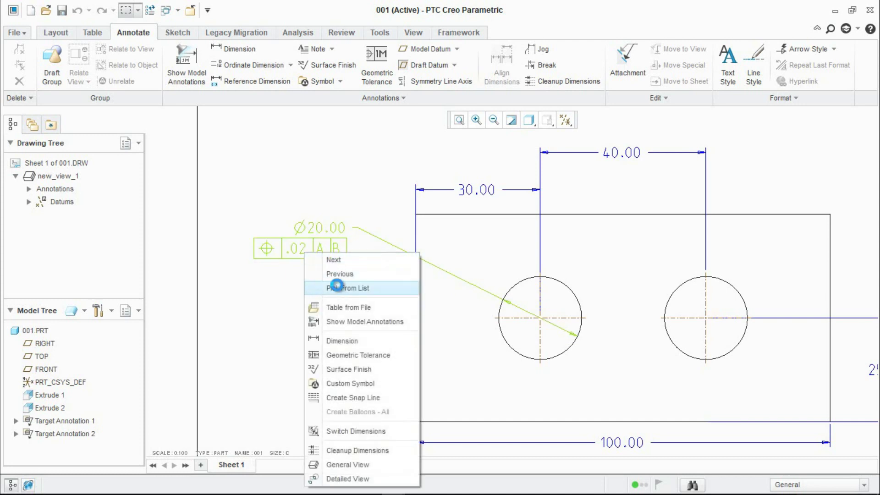
click(337, 286)
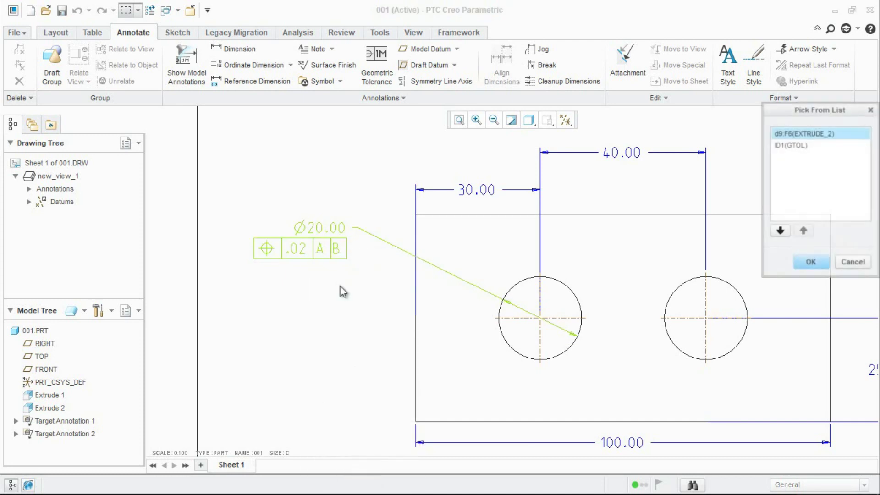
click(791, 145)
click(810, 262)
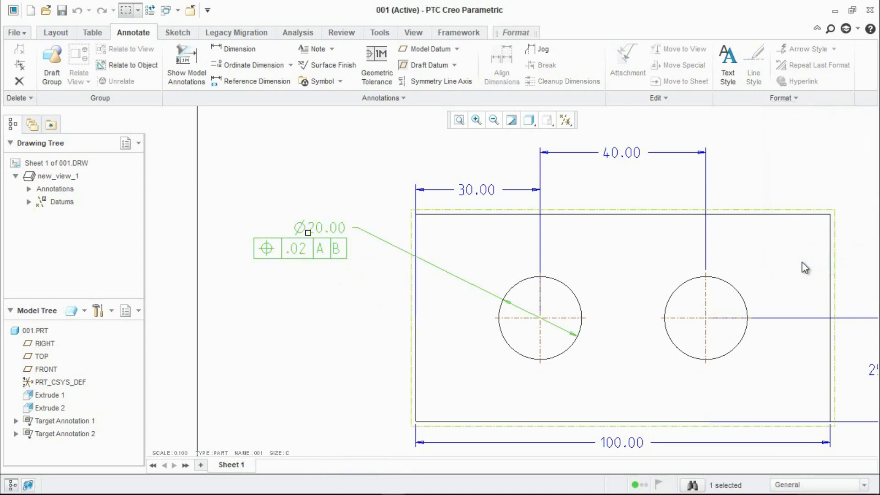
right_click(317, 253)
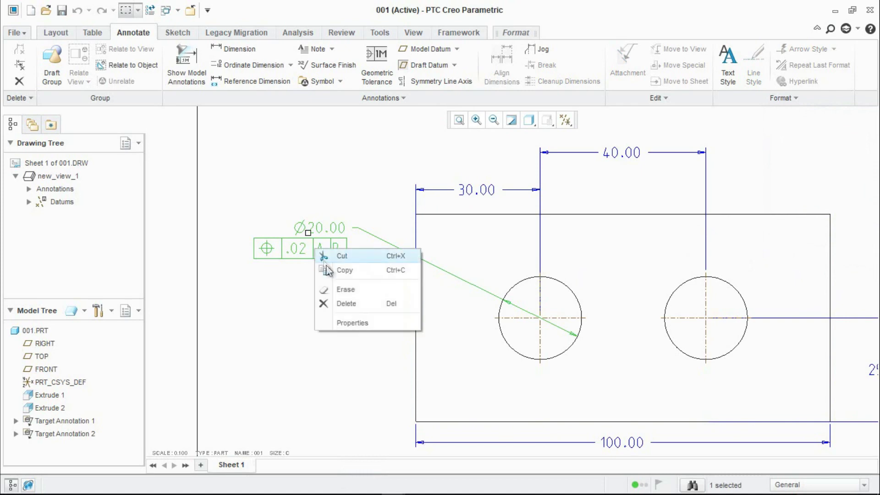
click(353, 323)
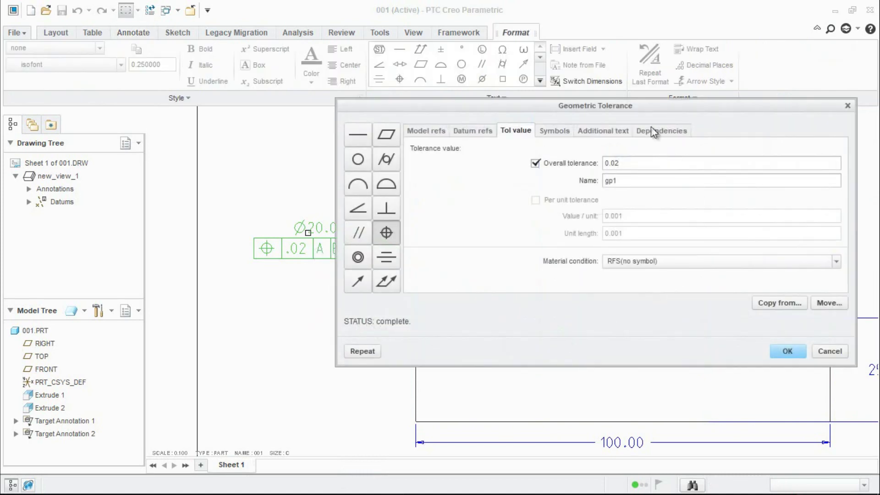
drag(622, 111, 638, 137)
click(488, 157)
click(441, 156)
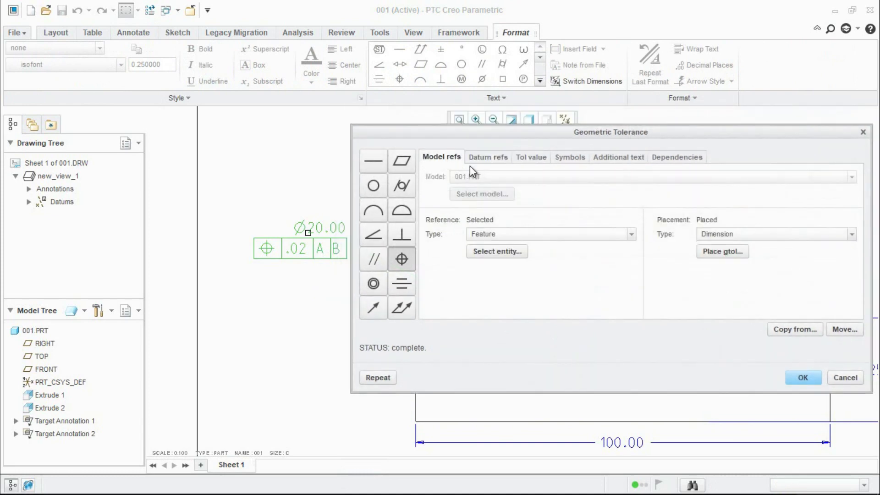
click(488, 157)
click(801, 376)
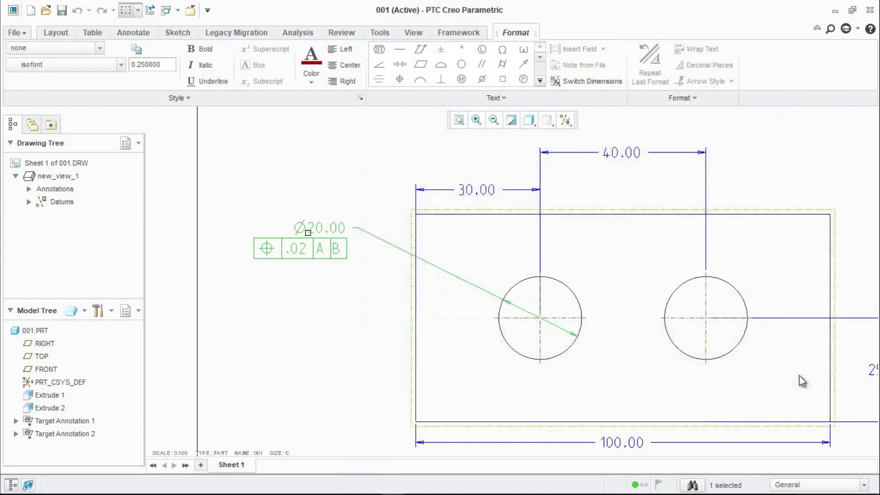